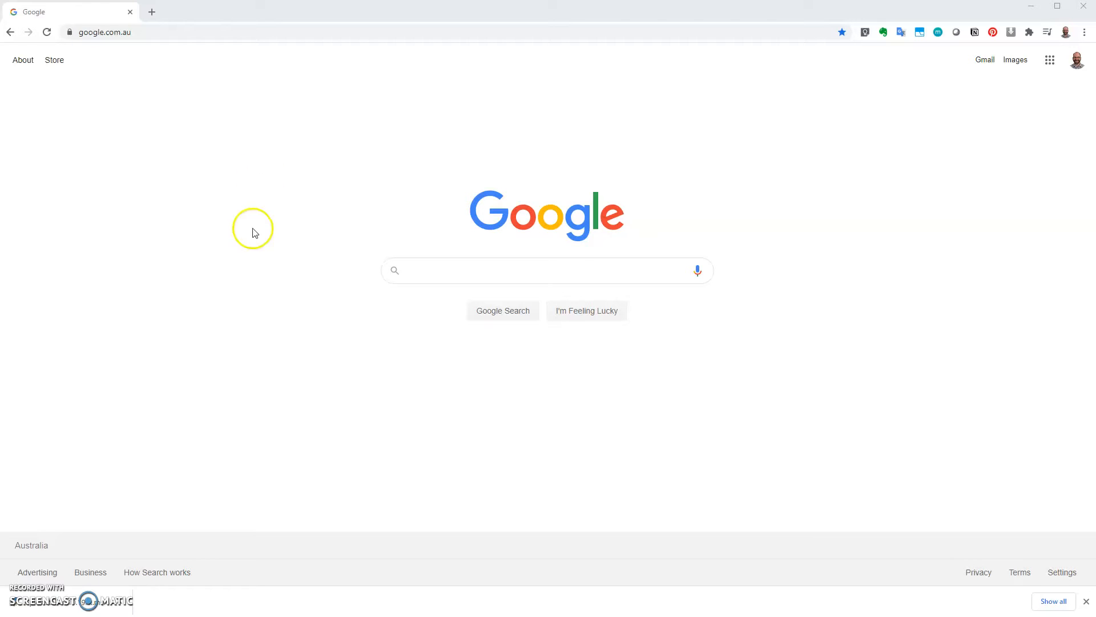
Open the unrealengine.com website in the browser and dismiss the downloads bar.
left_click(148, 35)
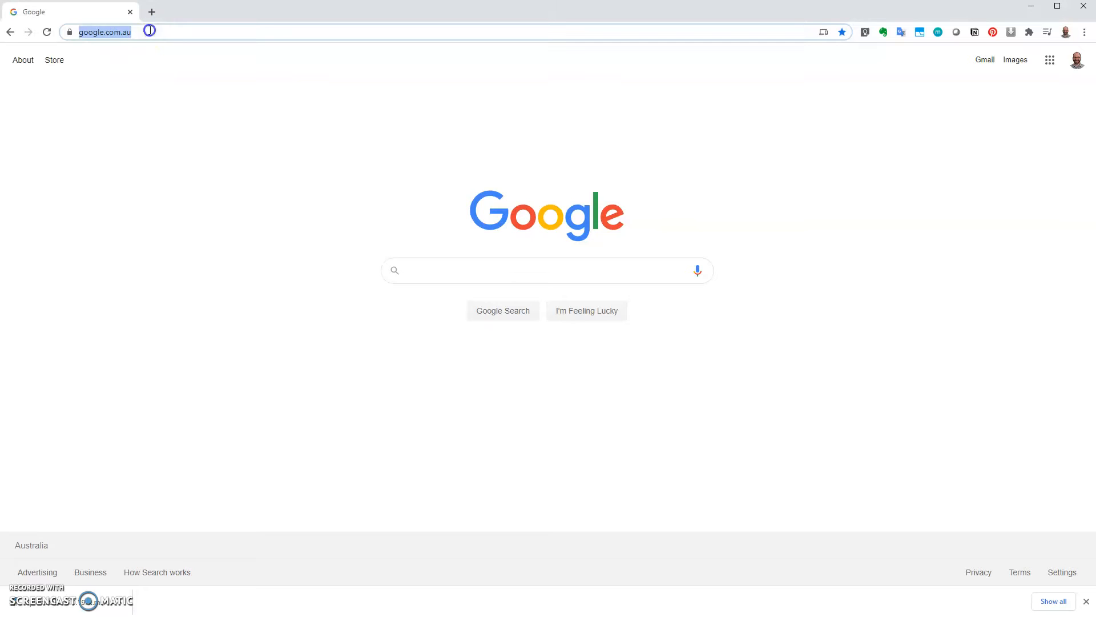
type("unrealengine.com")
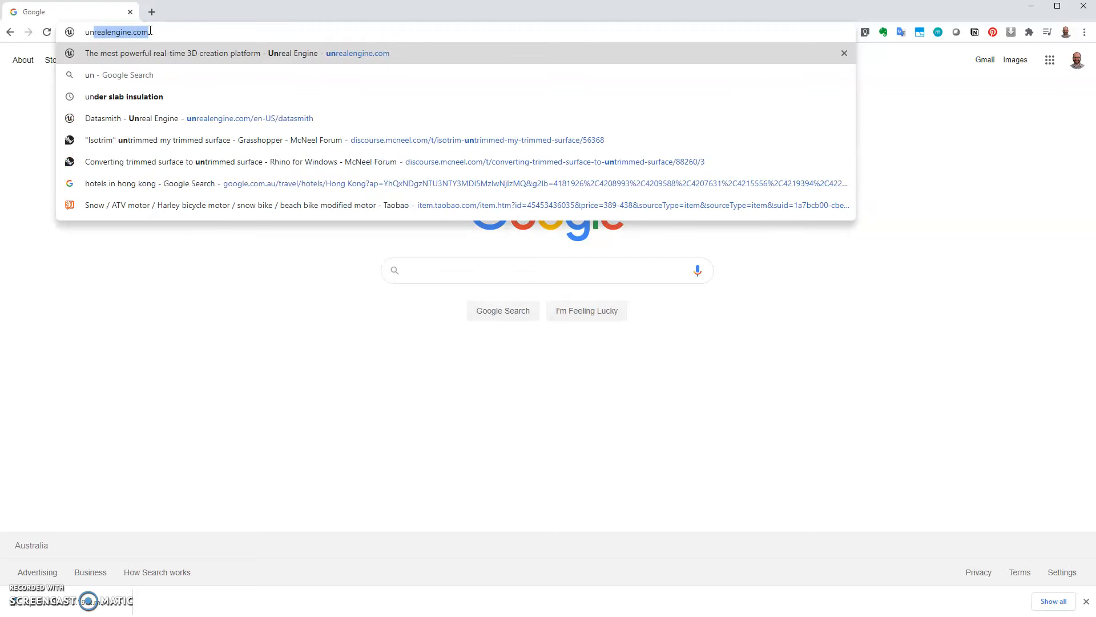
key("Return")
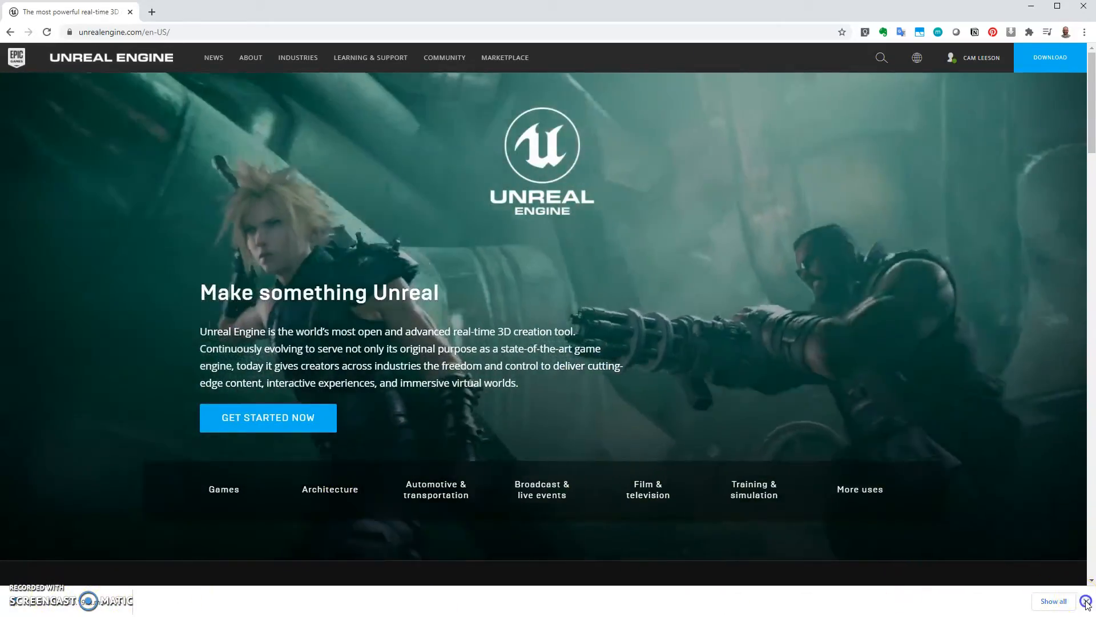
left_click(1086, 600)
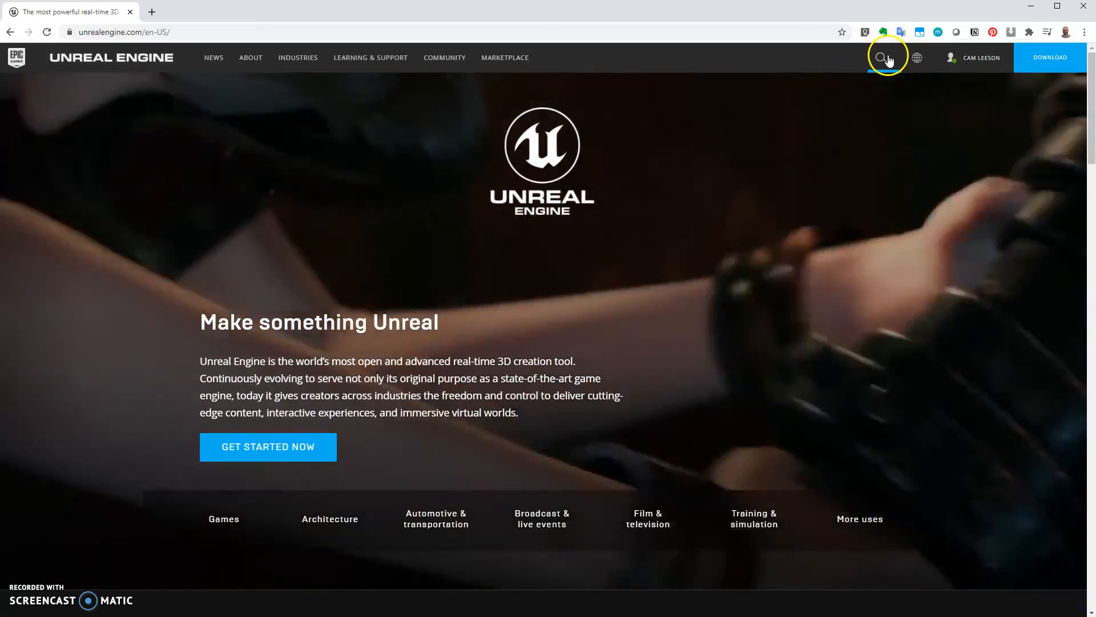
Search the Unreal Engine site for datasmith and open the main "Datasmith - Unreal Engine" page.
left_click(887, 60)
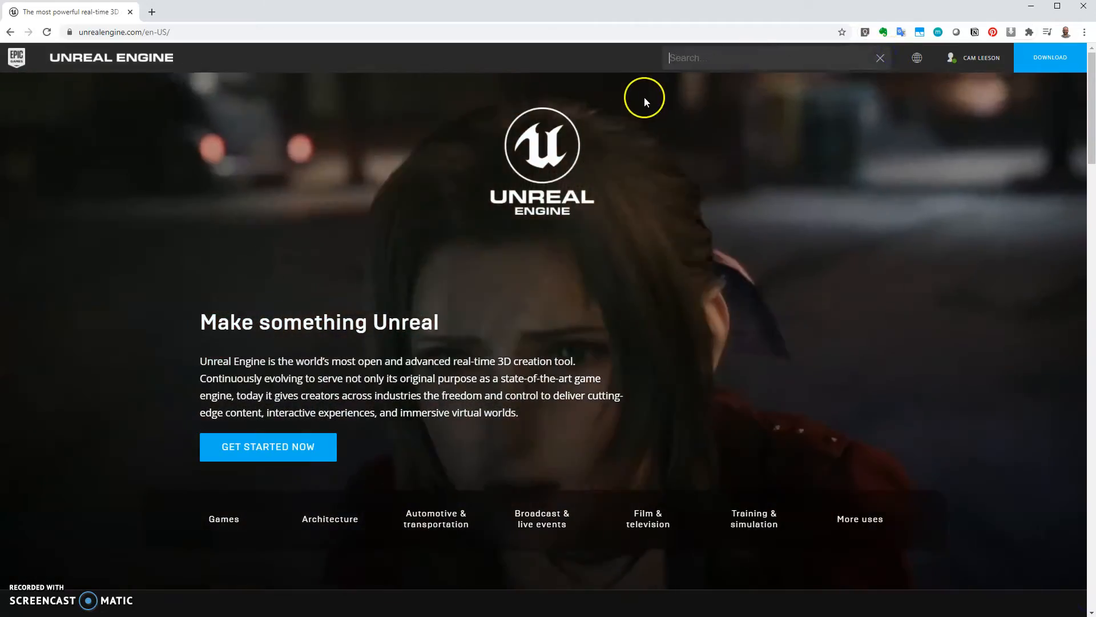
type("data")
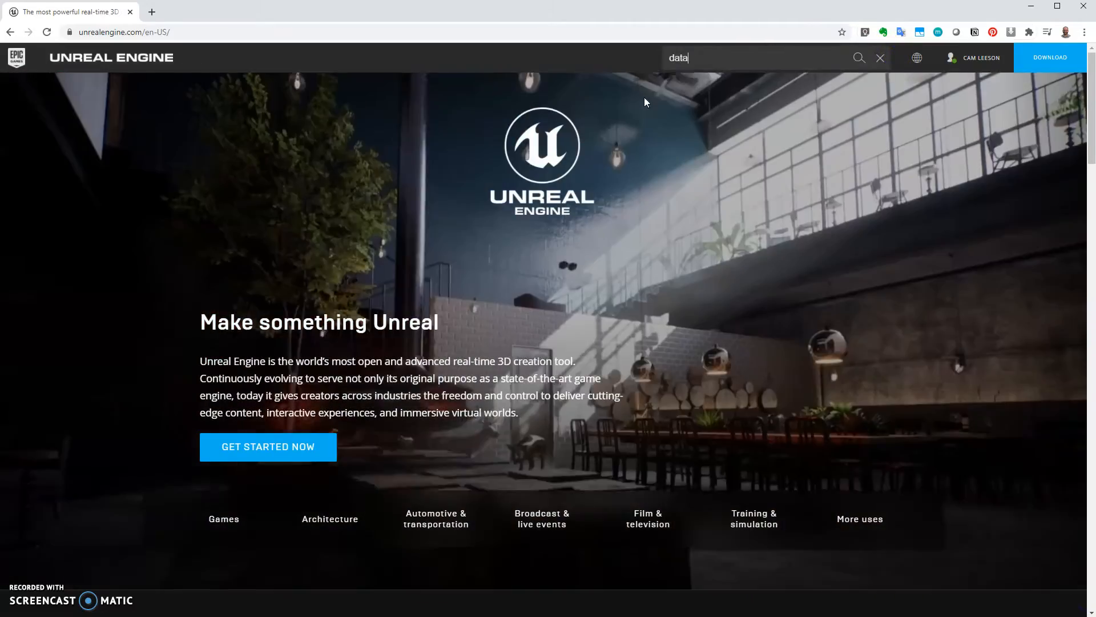
type("smith")
key("Return")
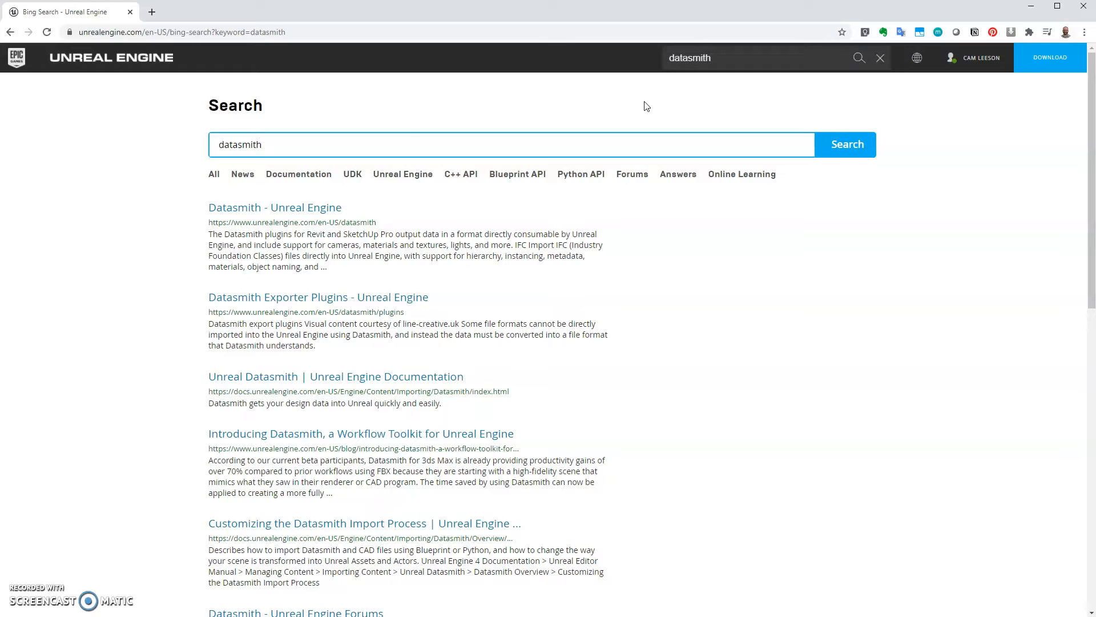
left_click(318, 207)
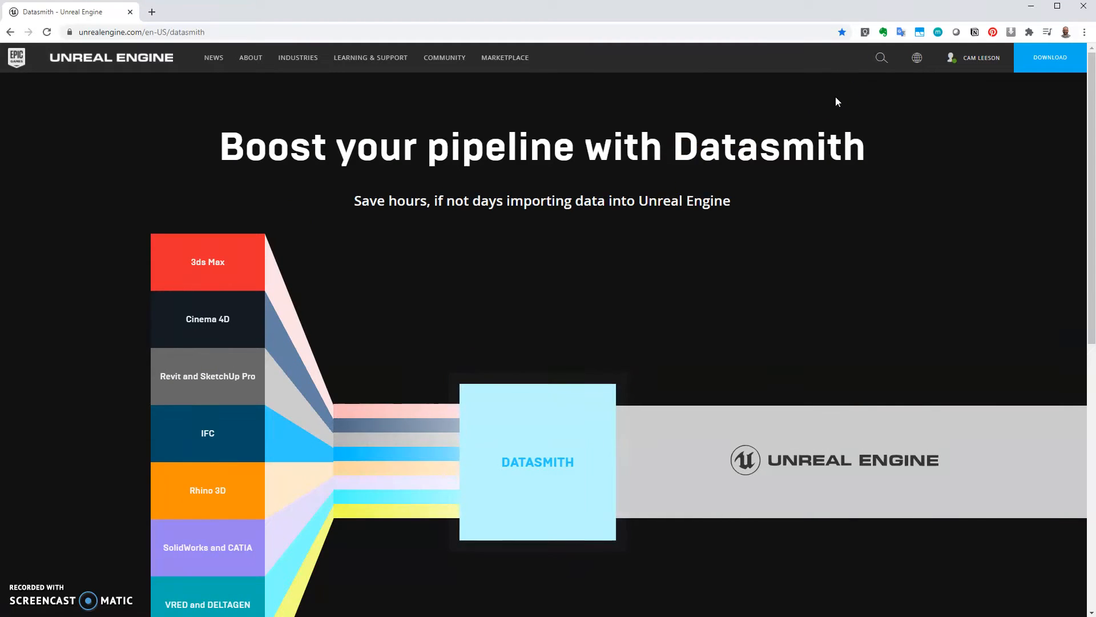
View the diagram of source formats supported by Datasmith and close the browser window.
scroll(764, 296, "down", 1)
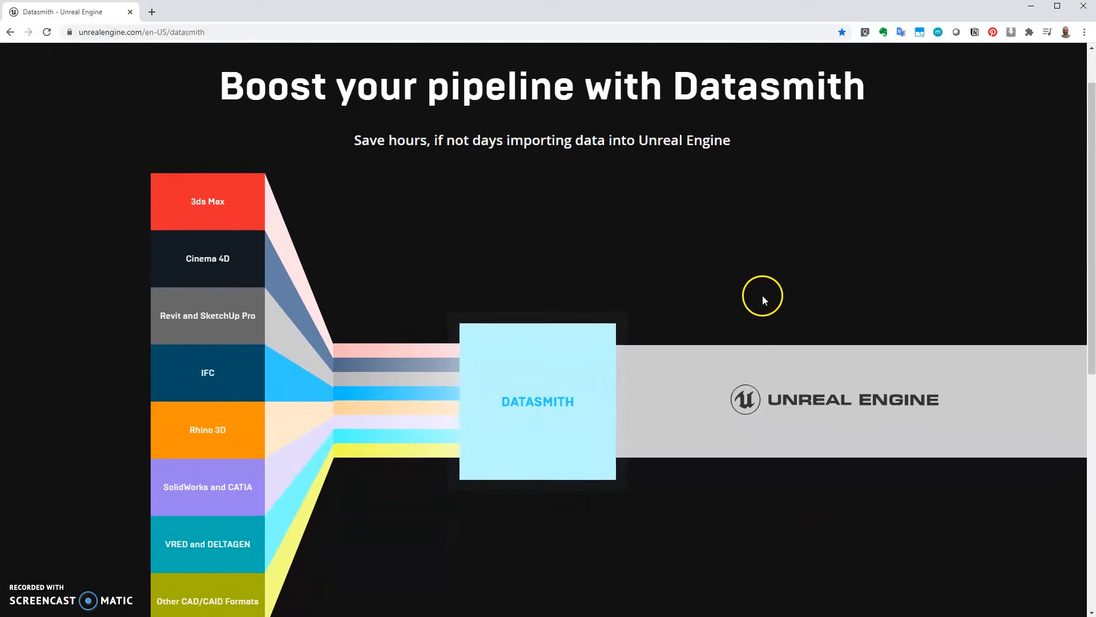
scroll(762, 296, "down", 1)
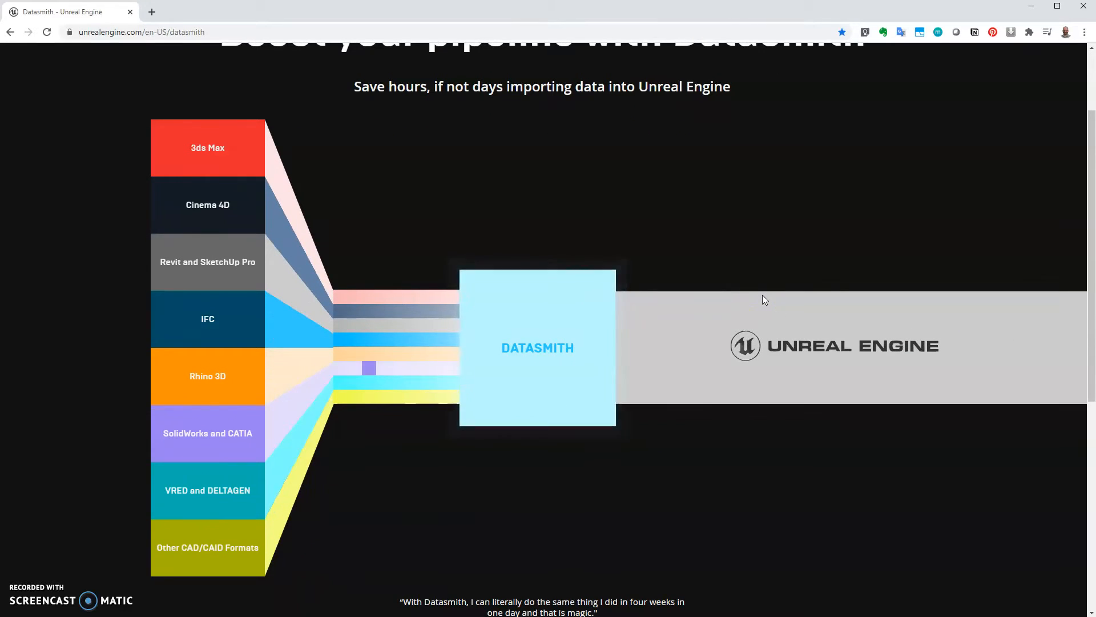
left_click(762, 312)
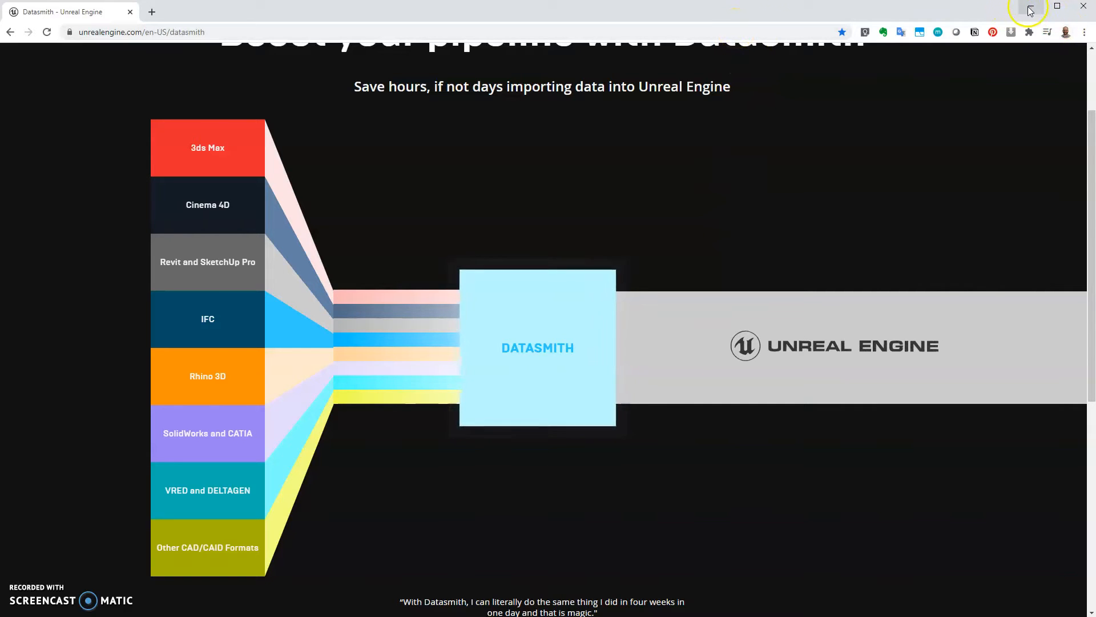
left_click(1085, 8)
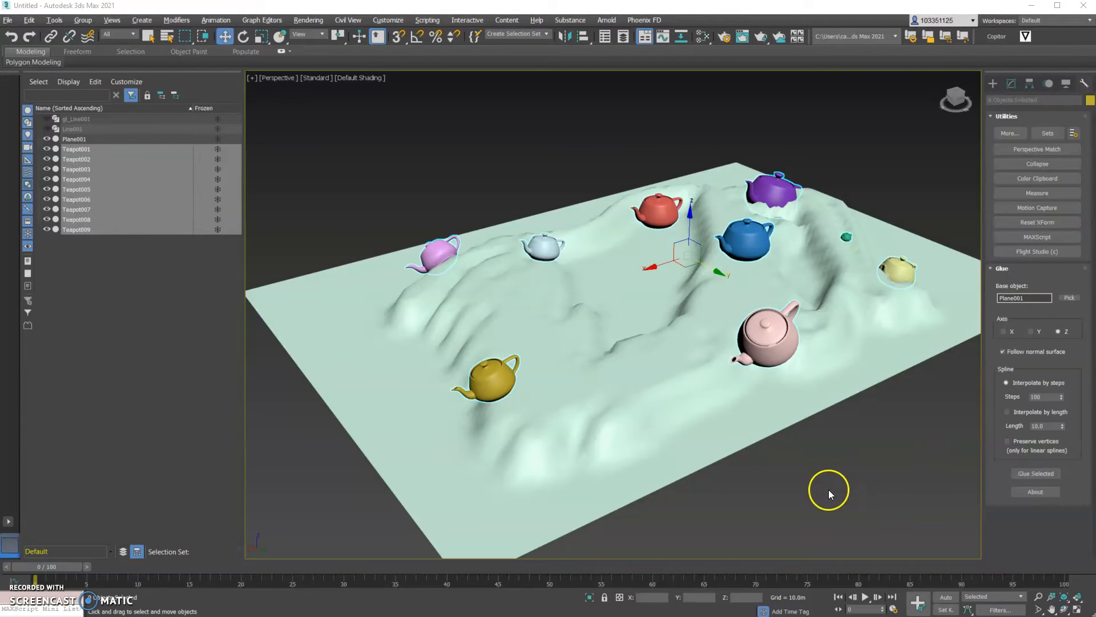
Start a full export of the 3ds Max teapot scene and set the file type to Unreal Datasmith (*.udatasmith).
left_click(8, 20)
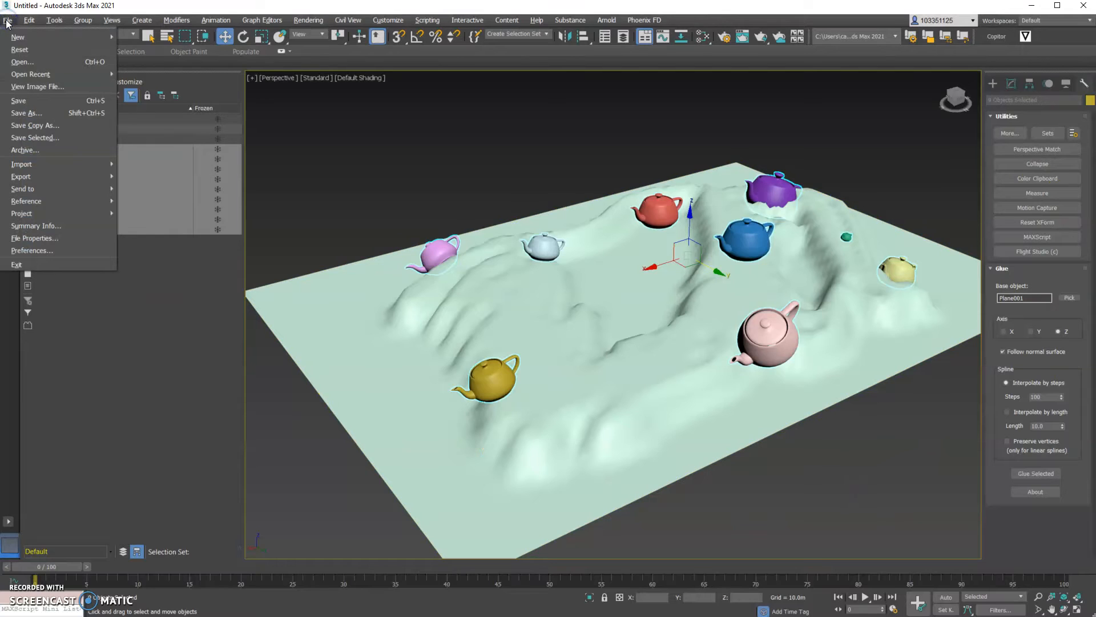
mouse_move(56, 177)
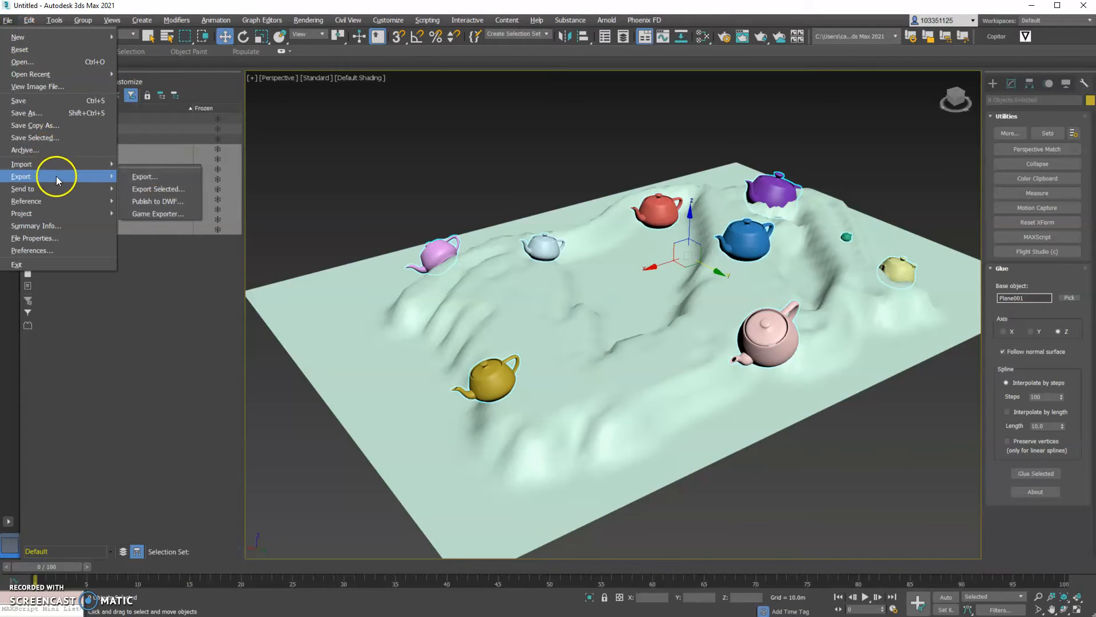
left_click(160, 176)
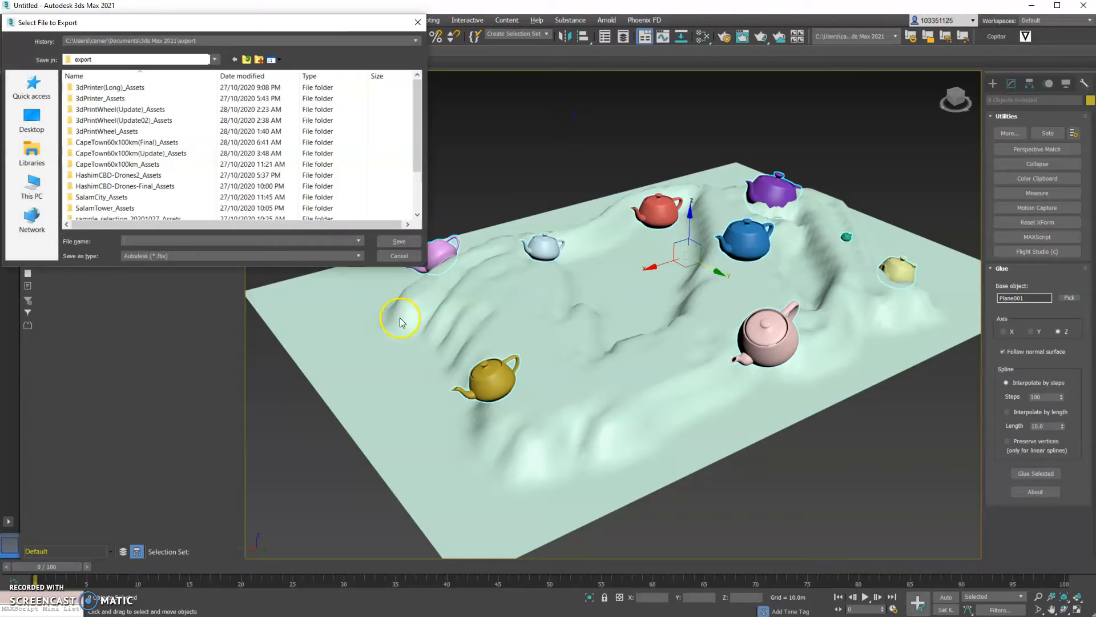
left_click(156, 255)
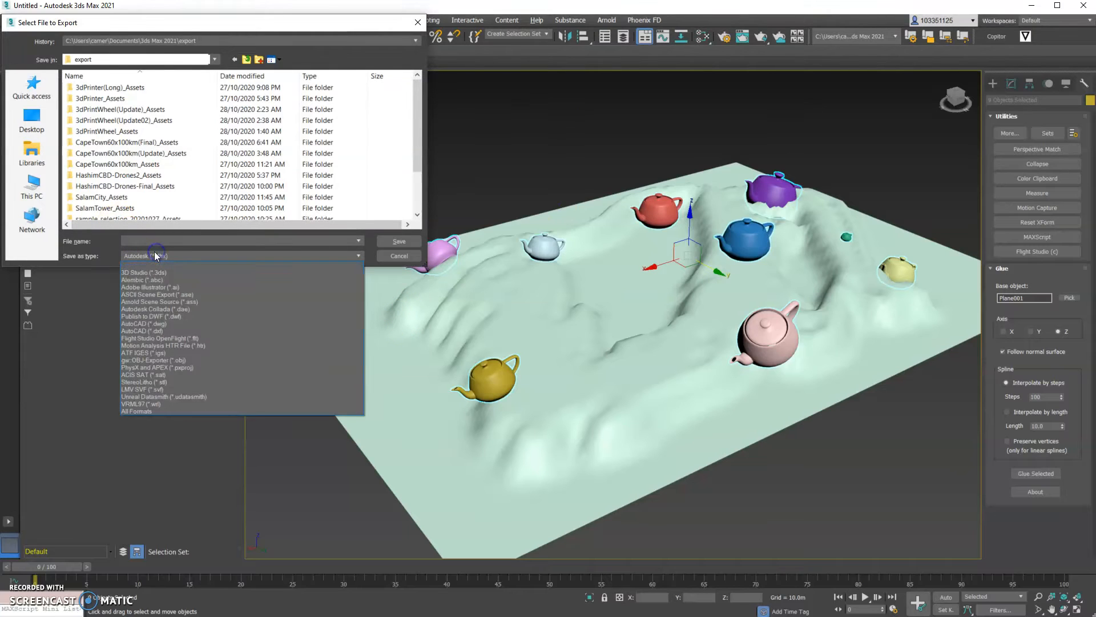
left_click(214, 397)
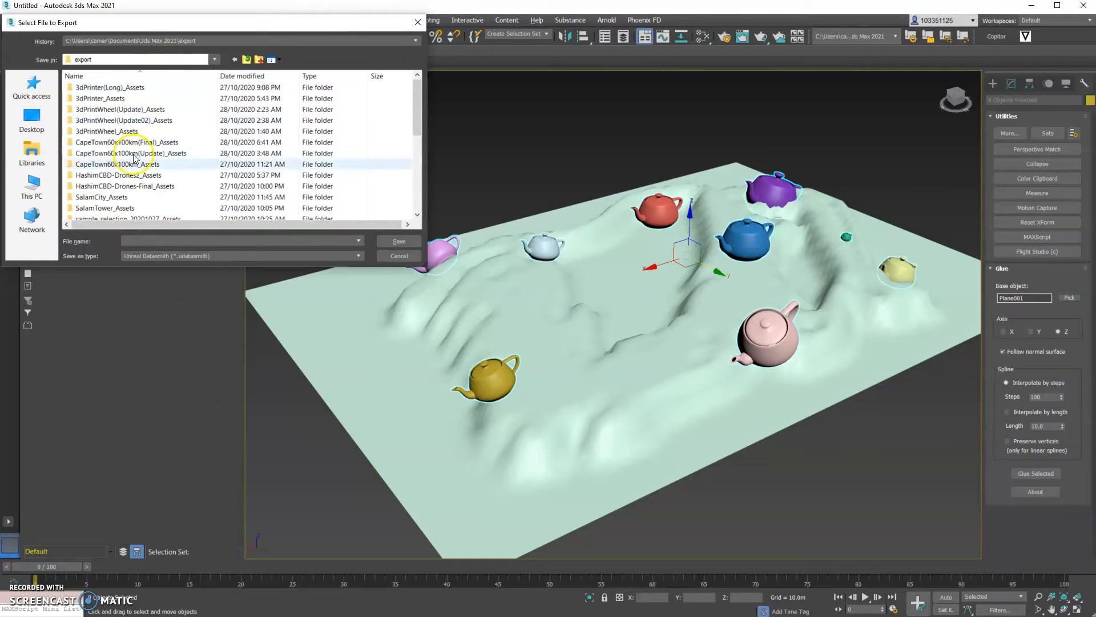
Export to the export folder as TeapotsOnSurface, including Visible Objects with animated transforms for Current Frame Only.
left_click(190, 59)
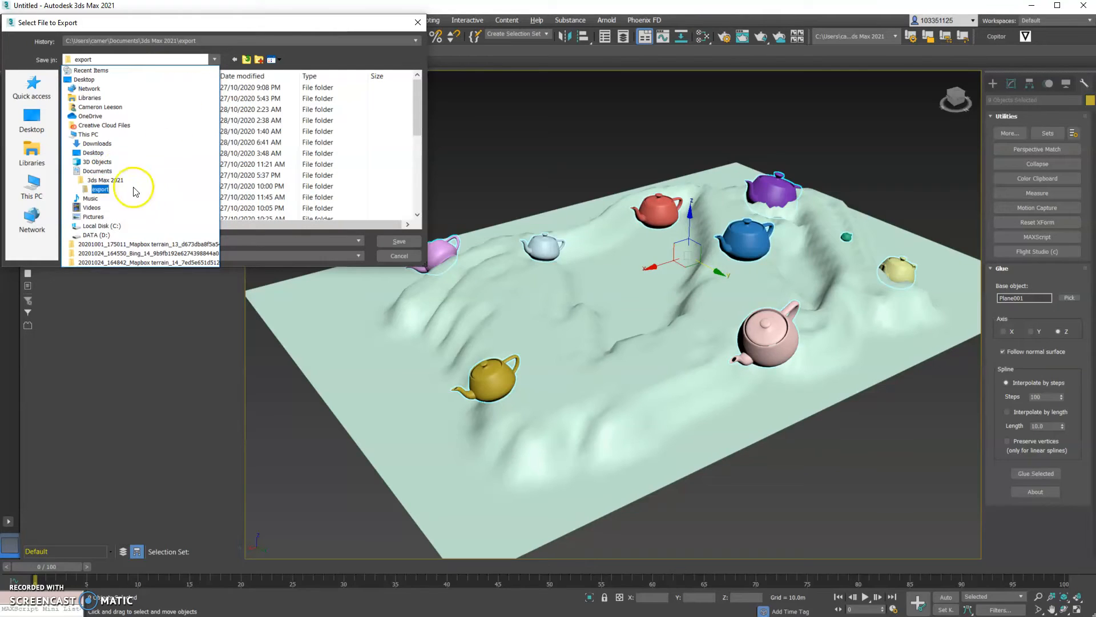
left_click(105, 189)
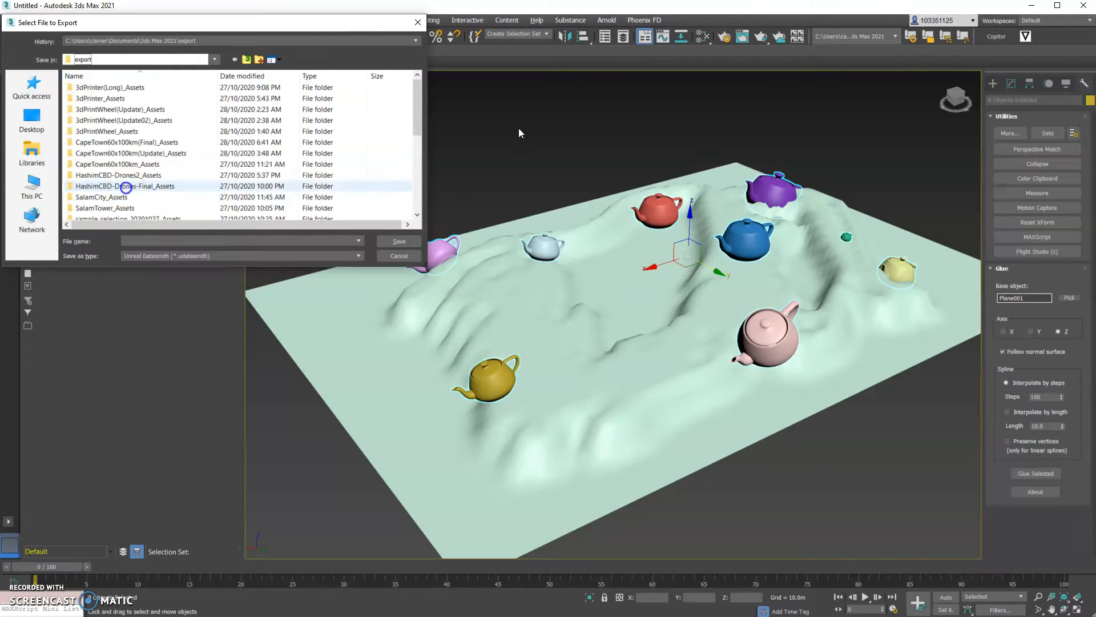
left_click(167, 241)
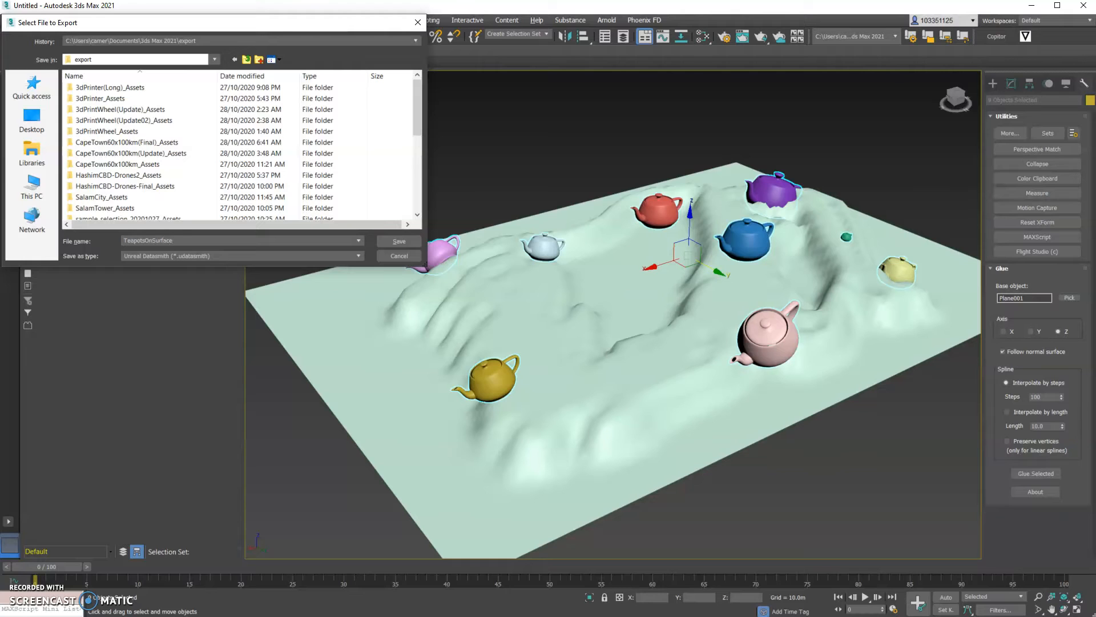
left_click(390, 242)
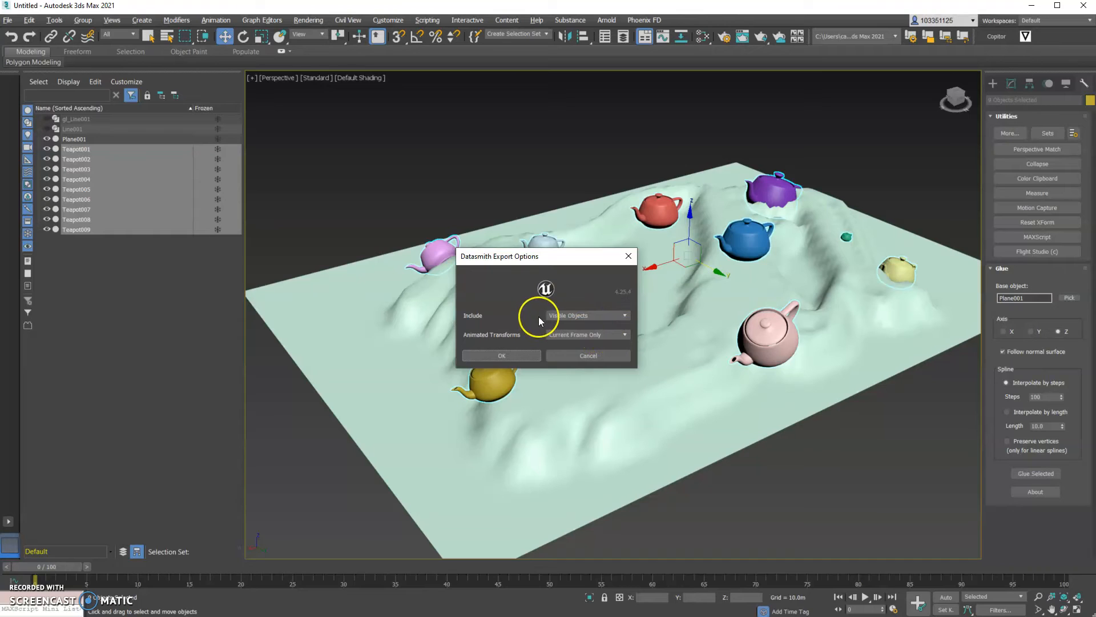
left_click(519, 354)
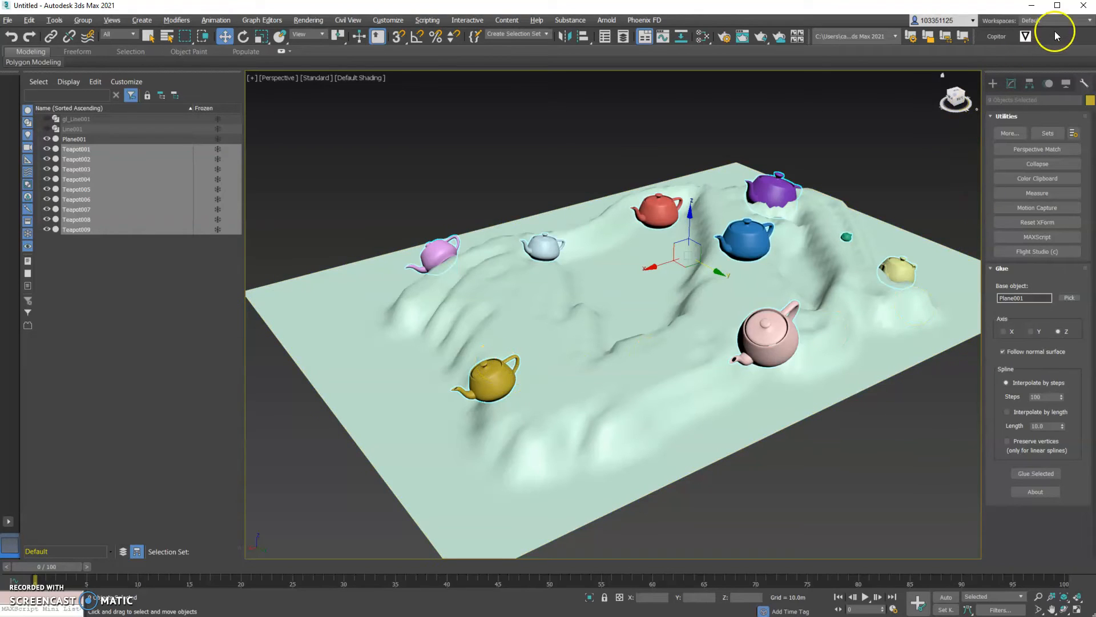
Close 3ds Max and save the modified scene as a 3ds Max (*.max) file in the scenes folder.
left_click(1084, 8)
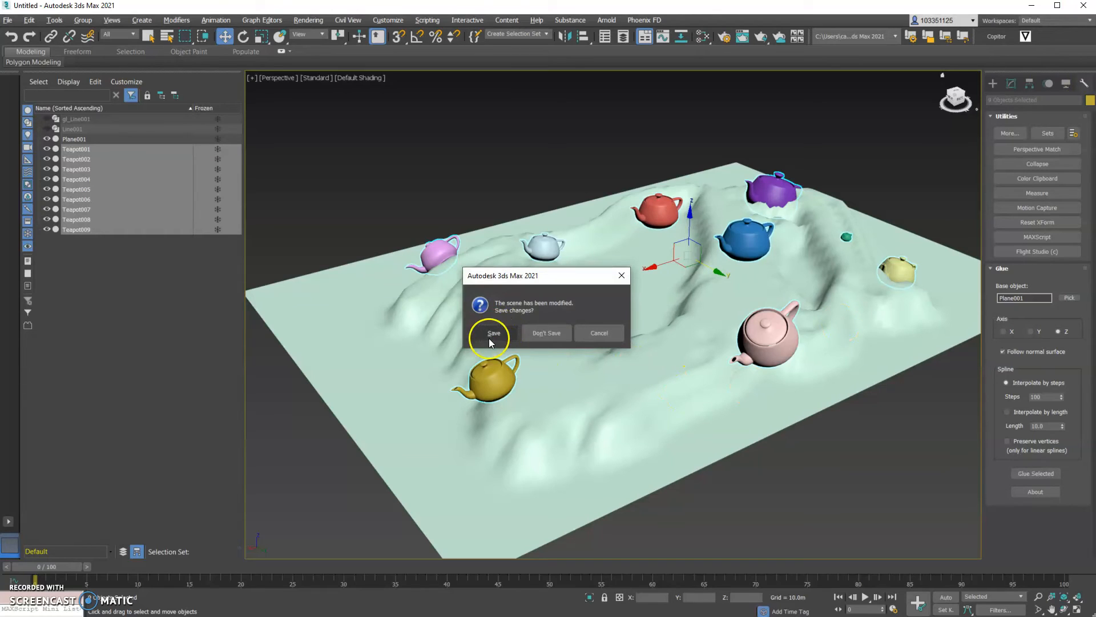
left_click(507, 334)
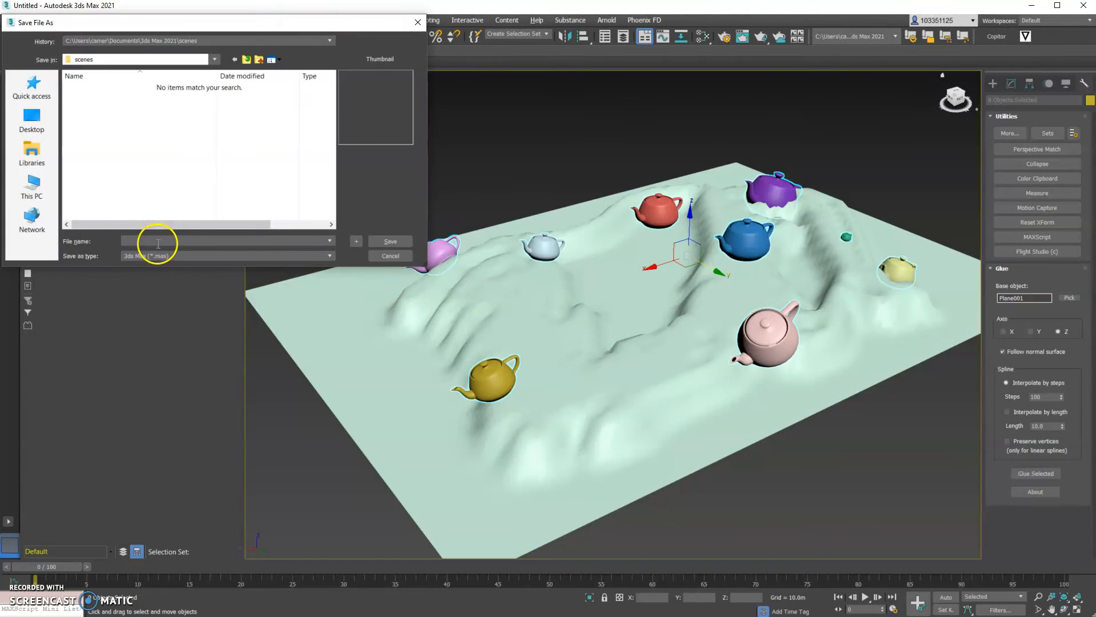
left_click(158, 242)
type("Tea")
key("BackSpace")
key("BackSpace")
key("BackSpace")
key("BackSpace")
left_click(386, 241)
Launch Unreal Engine 4.25.4 from the Epic Games Launcher and start a new project in the Architecture, Engineering, and Construction category.
left_click(347, 394)
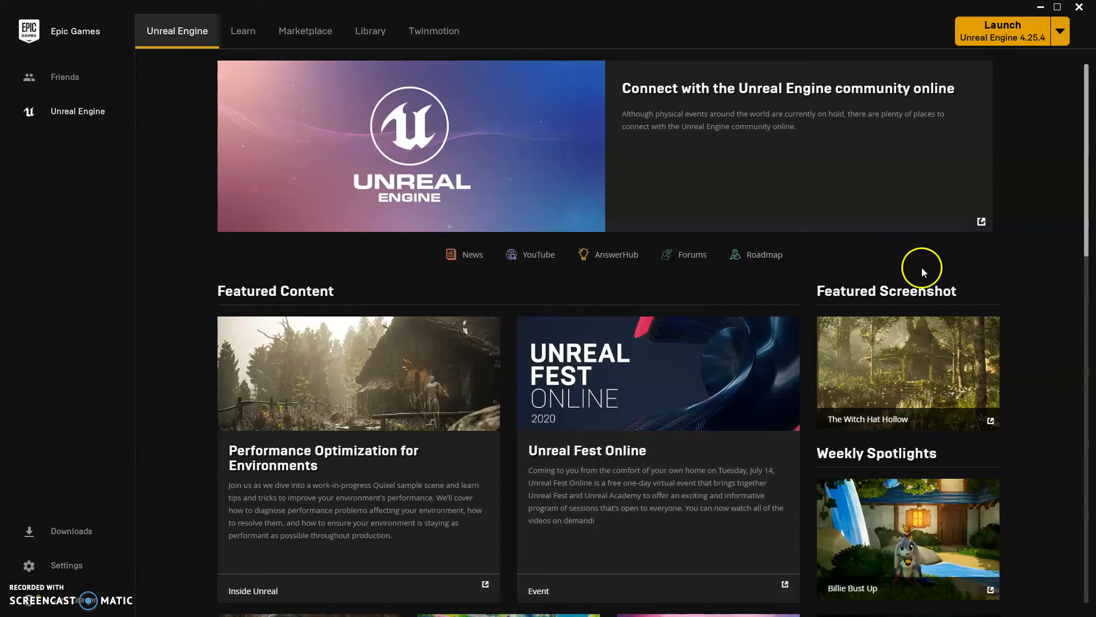
left_click(1007, 35)
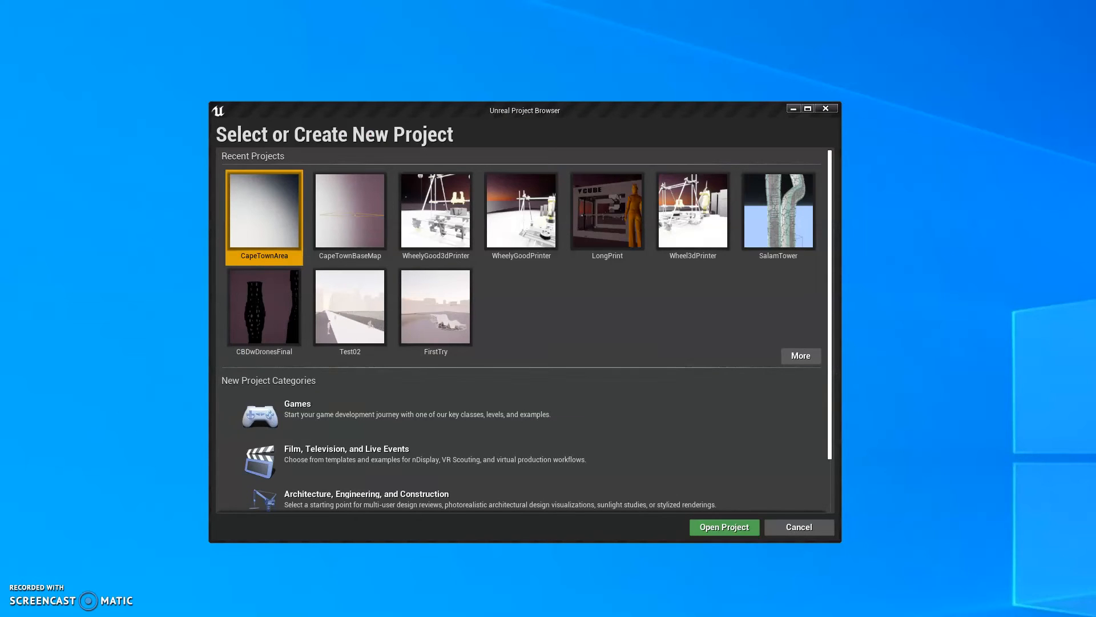
scroll(504, 340, "down", 2)
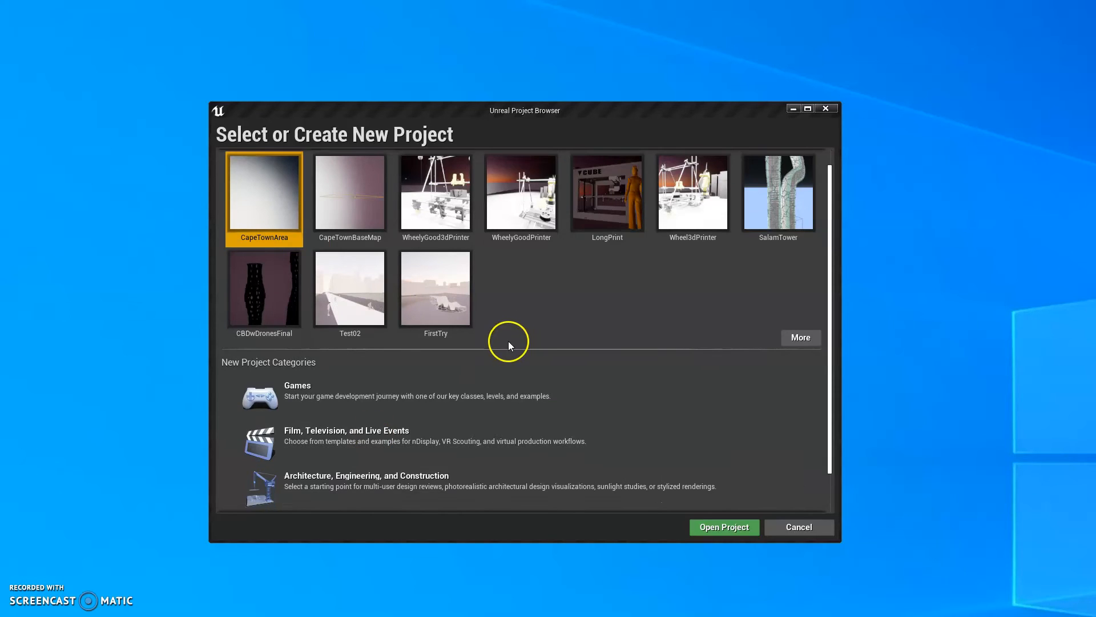
left_click(308, 463)
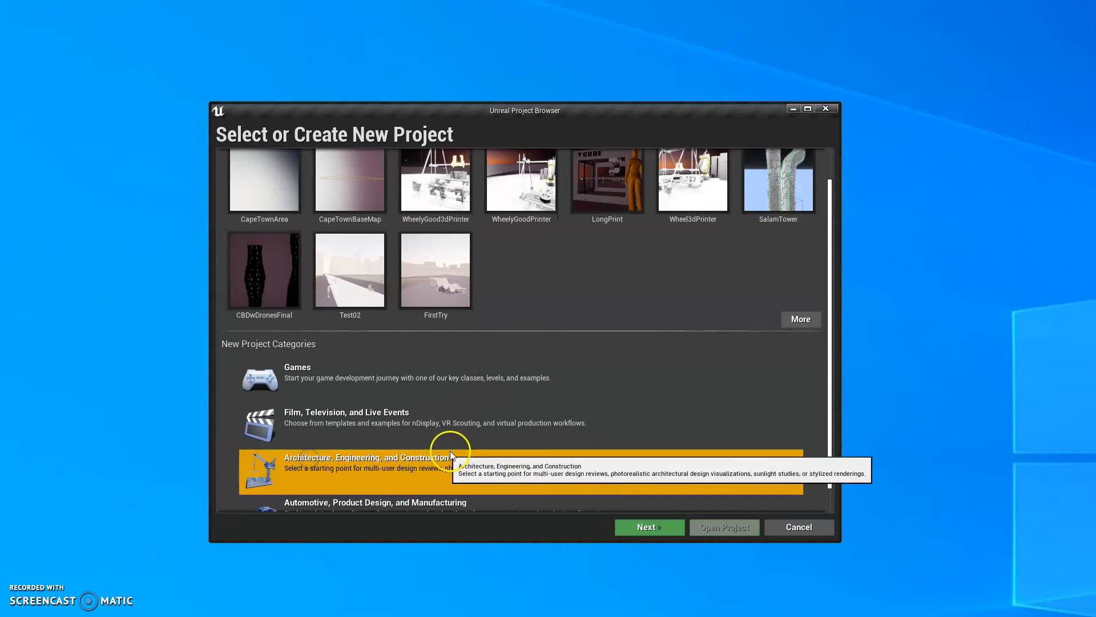
left_click(632, 529)
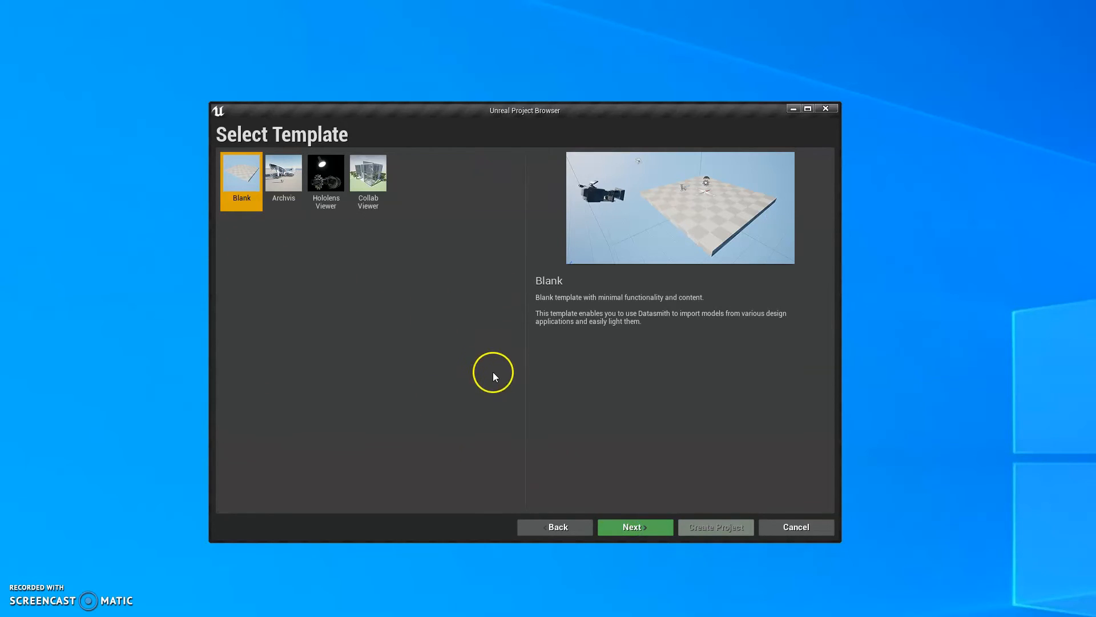
Preview the Archvis, Hololens Viewer and Collab Viewer templates, and choose the Blank template for the new project.
left_click(302, 195)
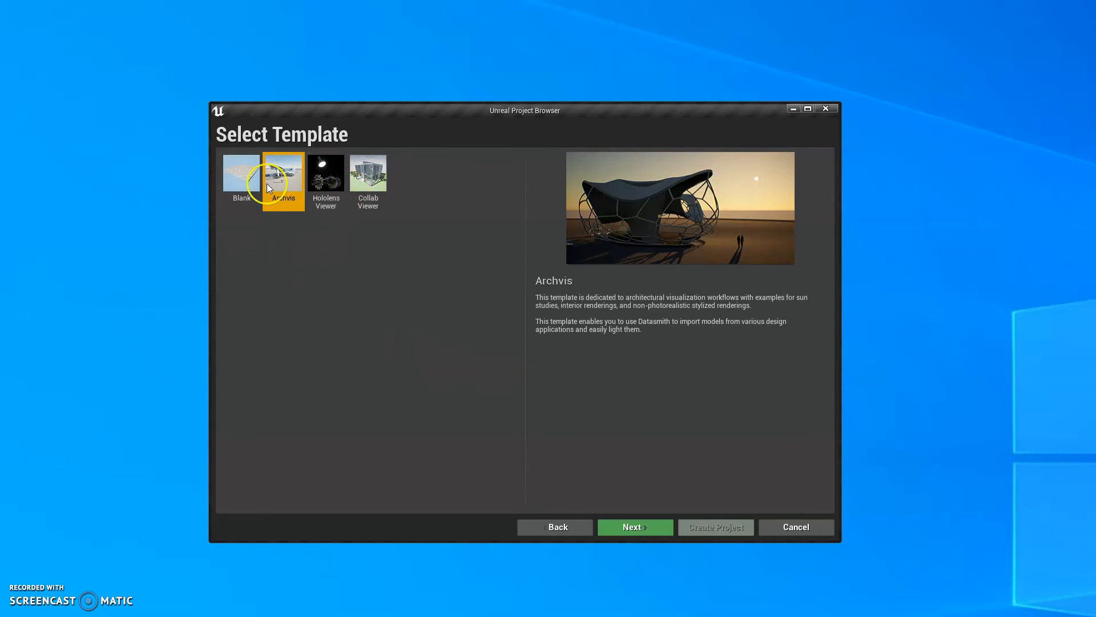
left_click(326, 184)
left_click(372, 190)
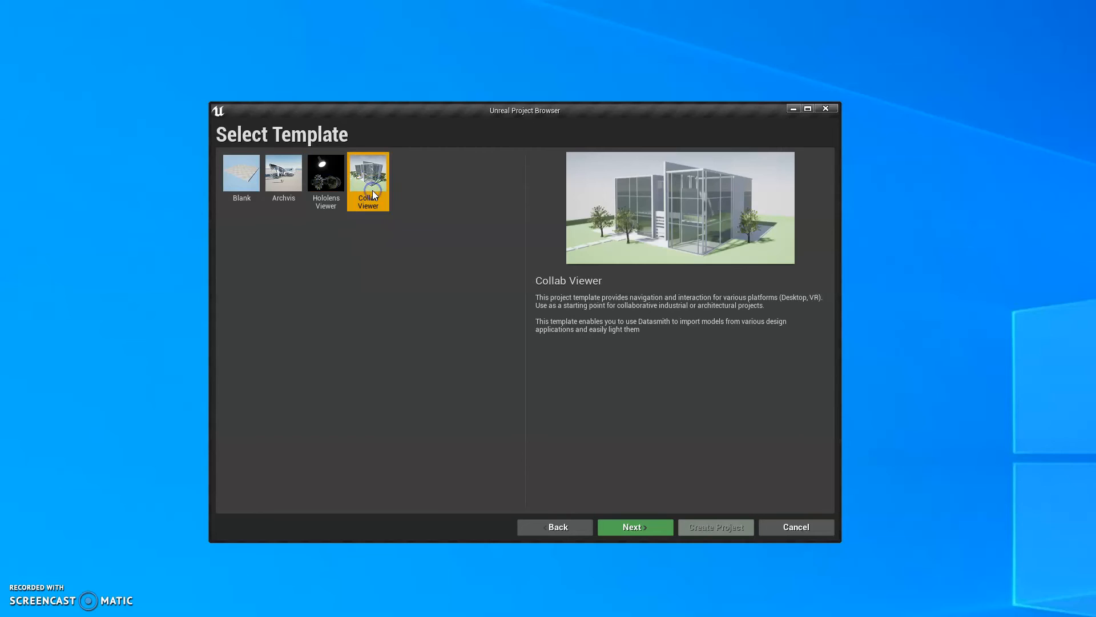
left_click(257, 189)
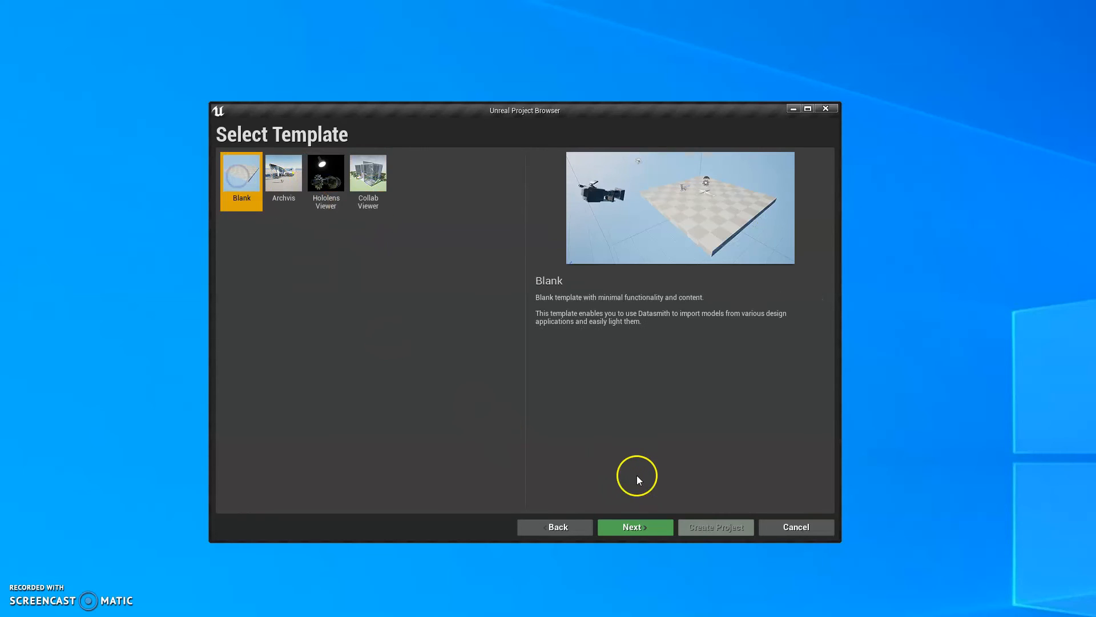
left_click(633, 521)
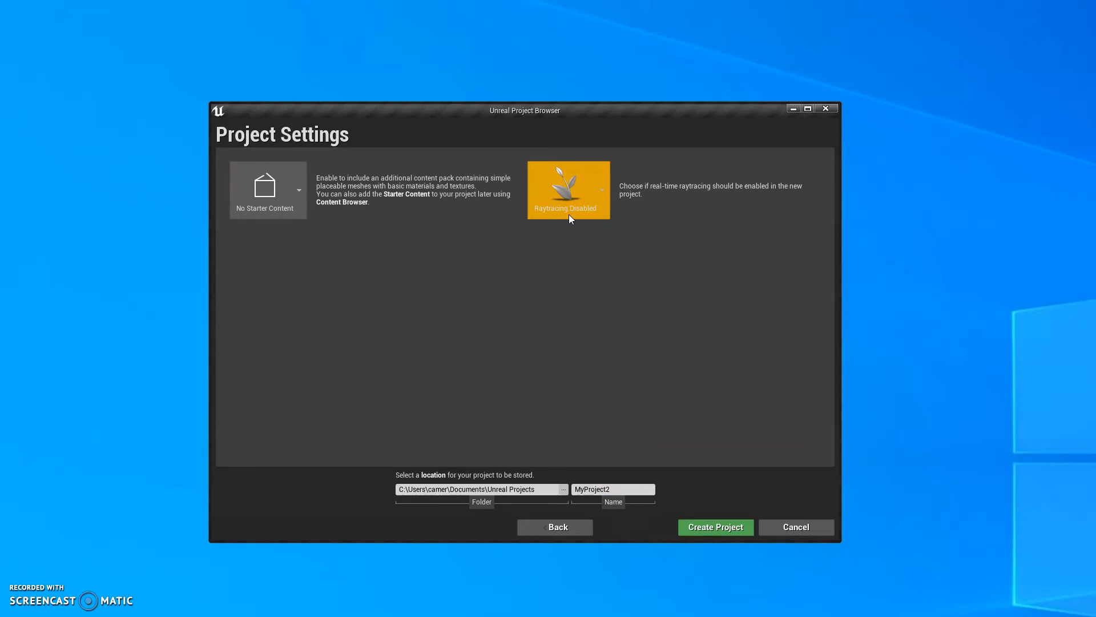
Keep raytracing disabled and create the project without starter content, naming it TeapotsOnSurface.
left_click(578, 249)
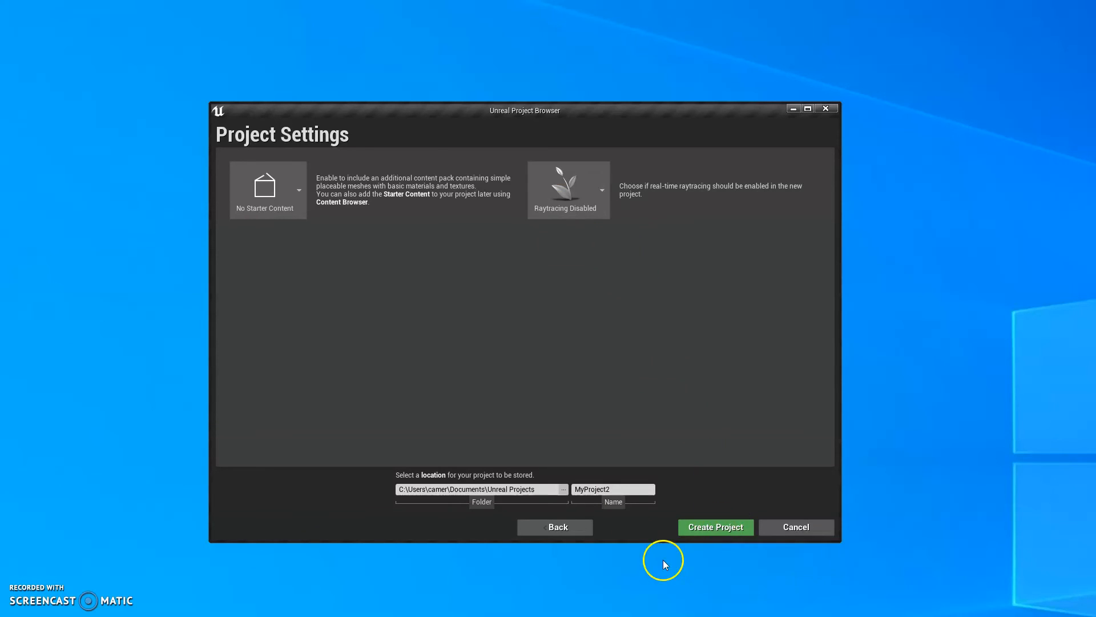
left_click_drag(624, 489, 483, 475)
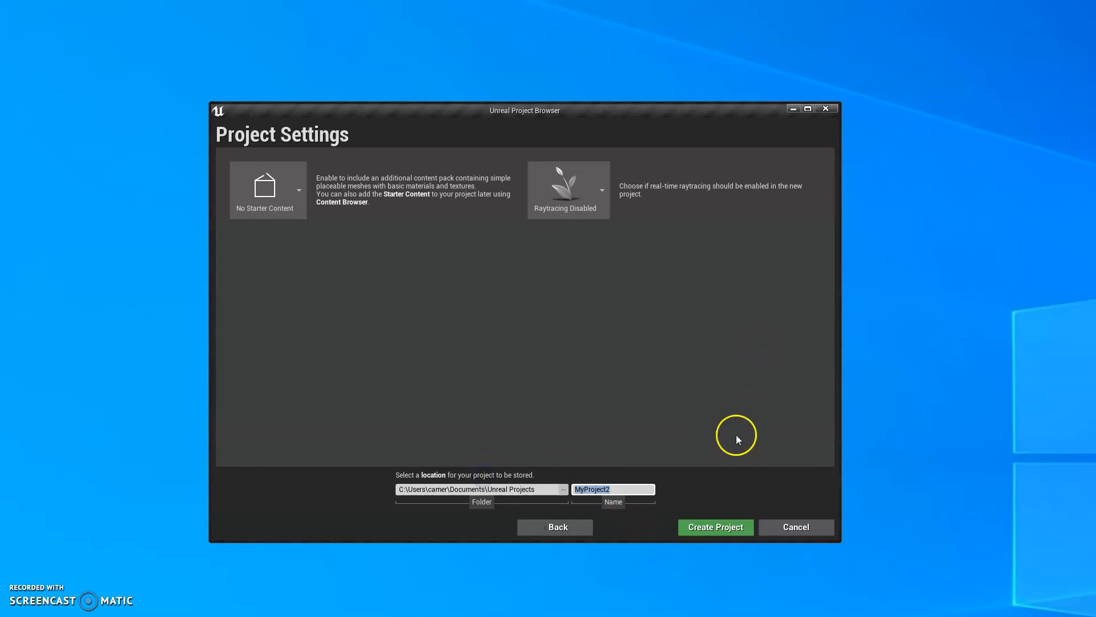
key("BackSpace")
type("TeapotsOnSurface")
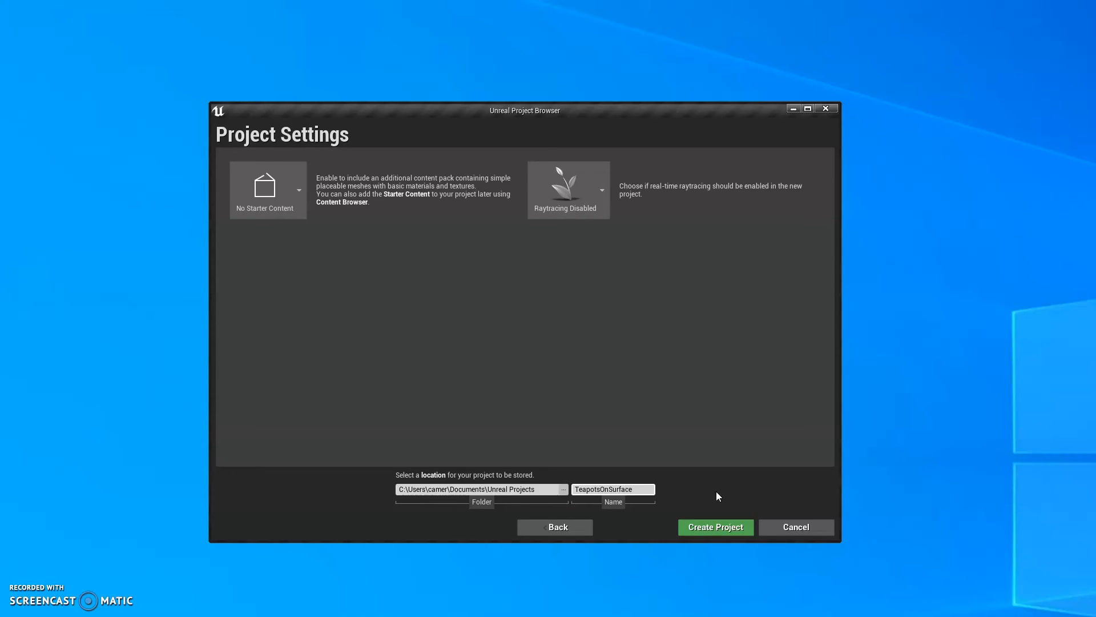
left_click(714, 530)
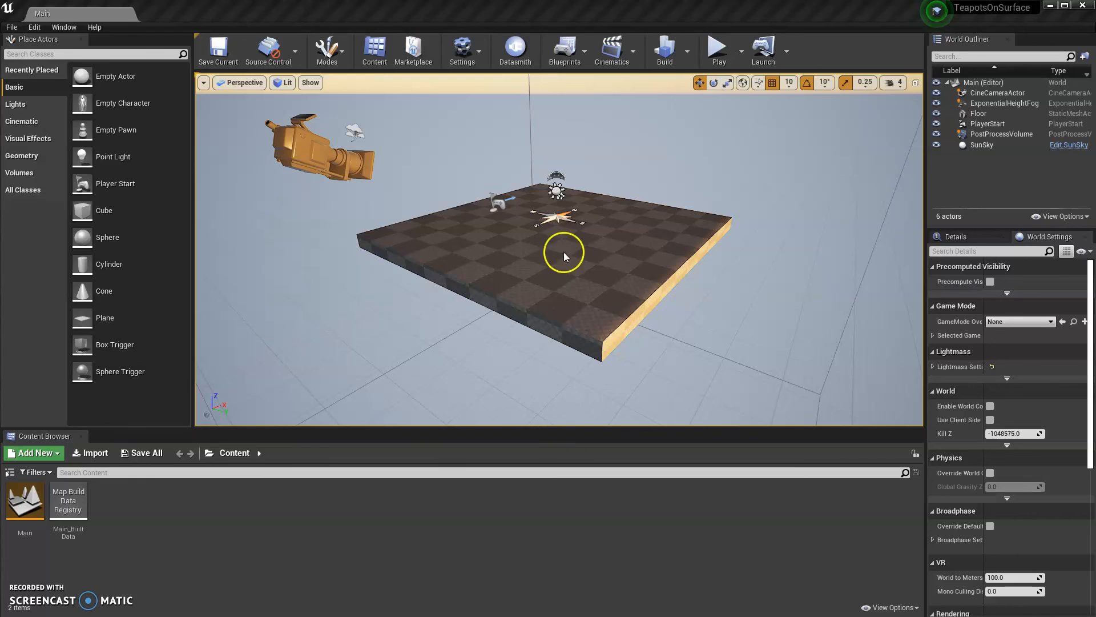
Start a Datasmith import and open TeapotsOnSurface.udatasmith from the export folder in Documents > 3ds Max 2021.
left_click(523, 54)
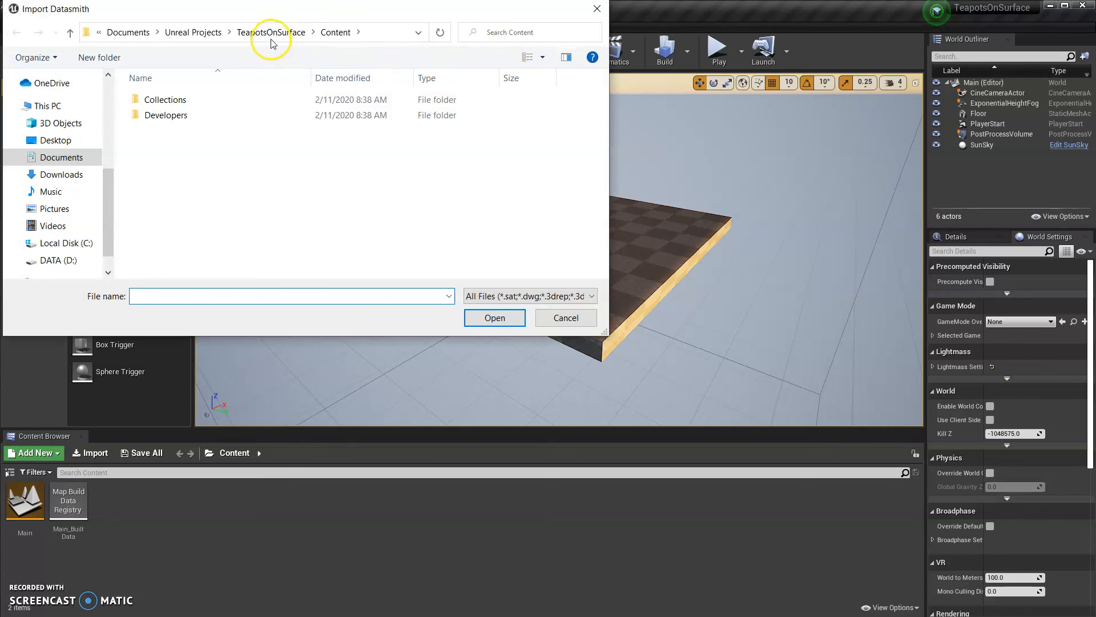
left_click(57, 157)
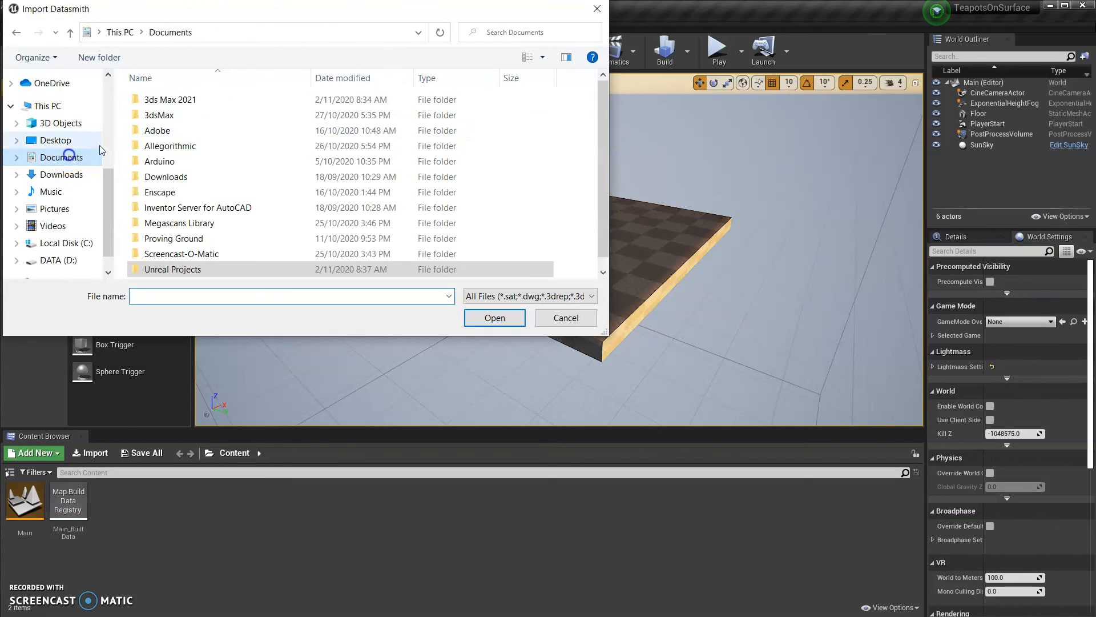
double_click(174, 104)
double_click(166, 146)
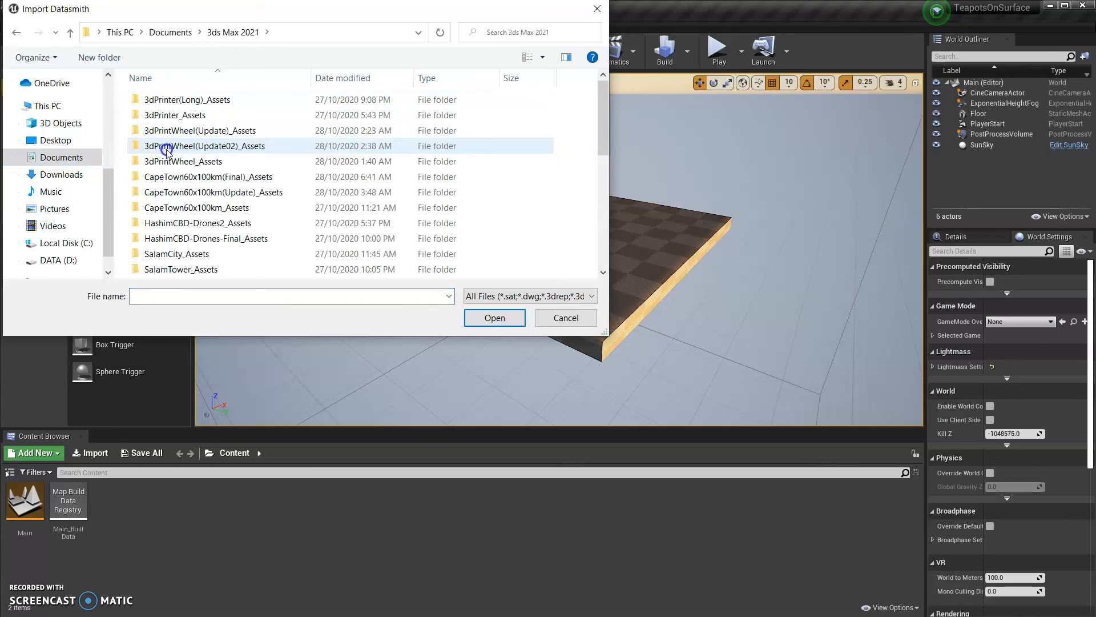
scroll(226, 236, "down", 6)
left_click(234, 255)
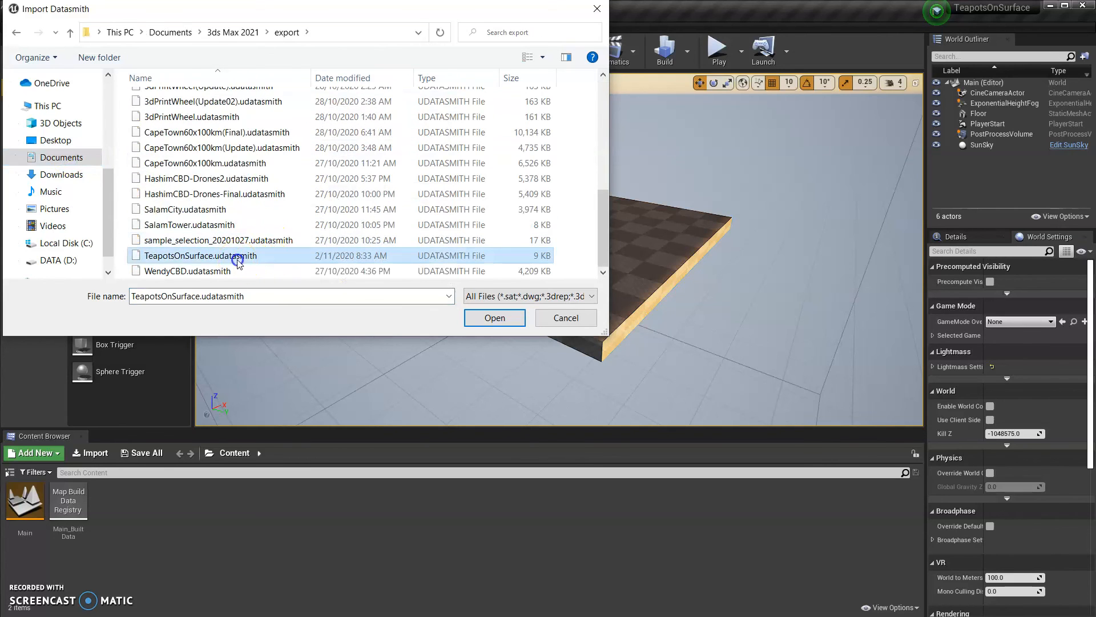
left_click(488, 323)
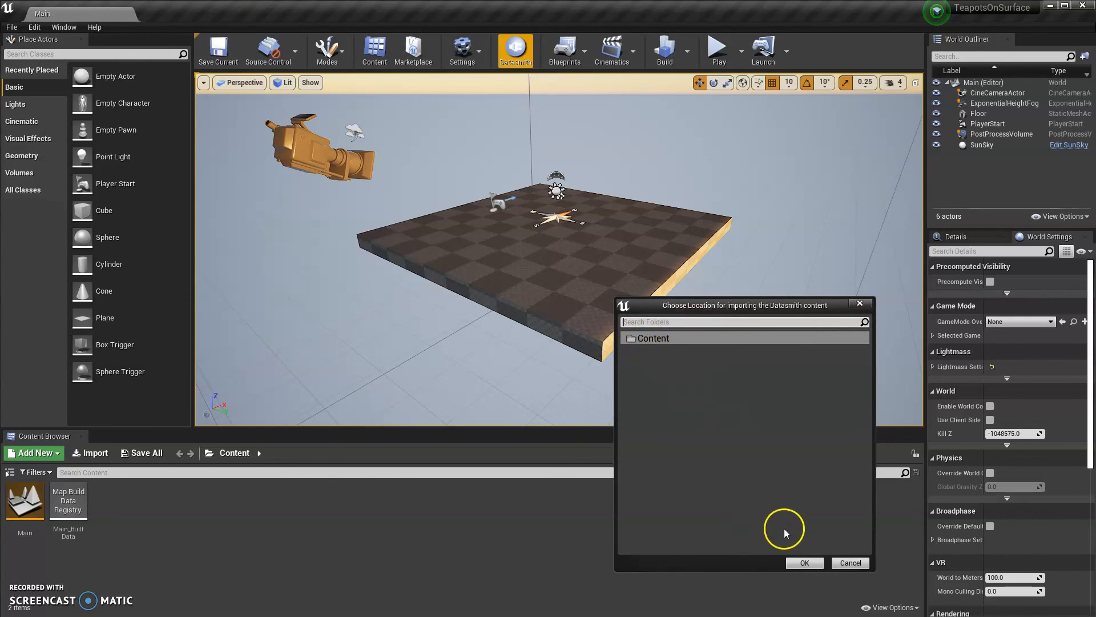
Import the Datasmith scene into the Content folder with Lights, Cameras and Animations turned off.
left_click(805, 563)
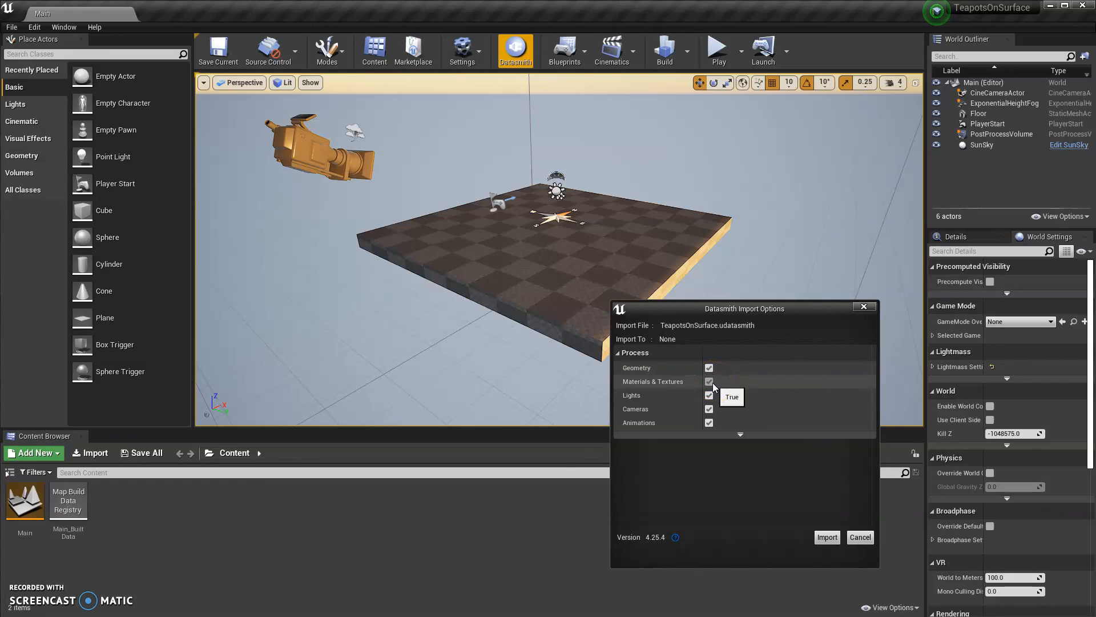
left_click(709, 395)
left_click(709, 409)
left_click(709, 422)
left_click(826, 537)
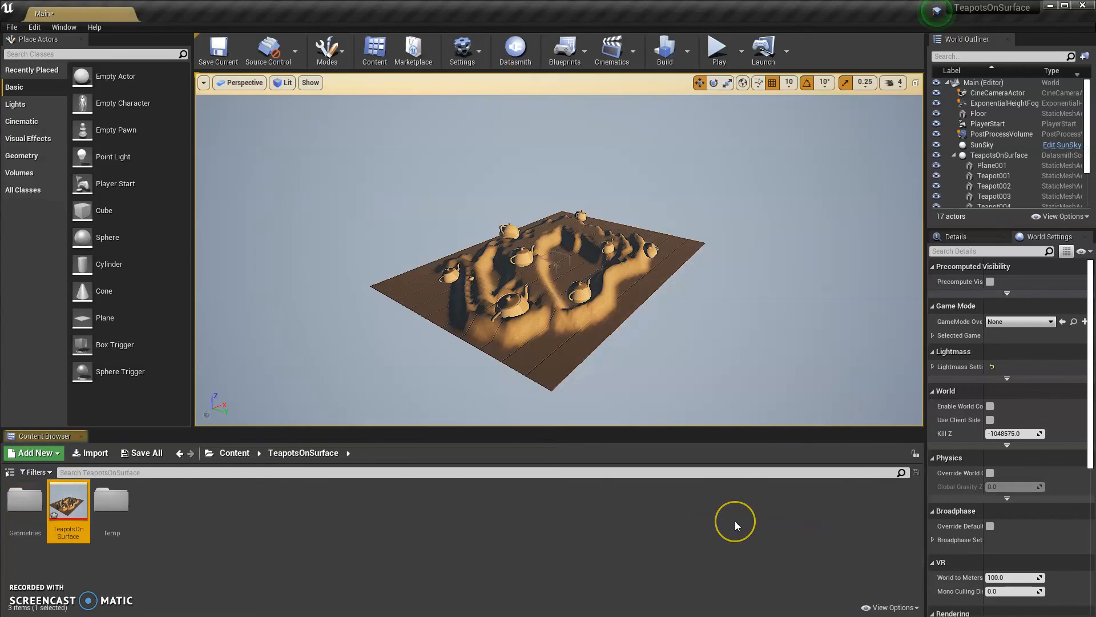